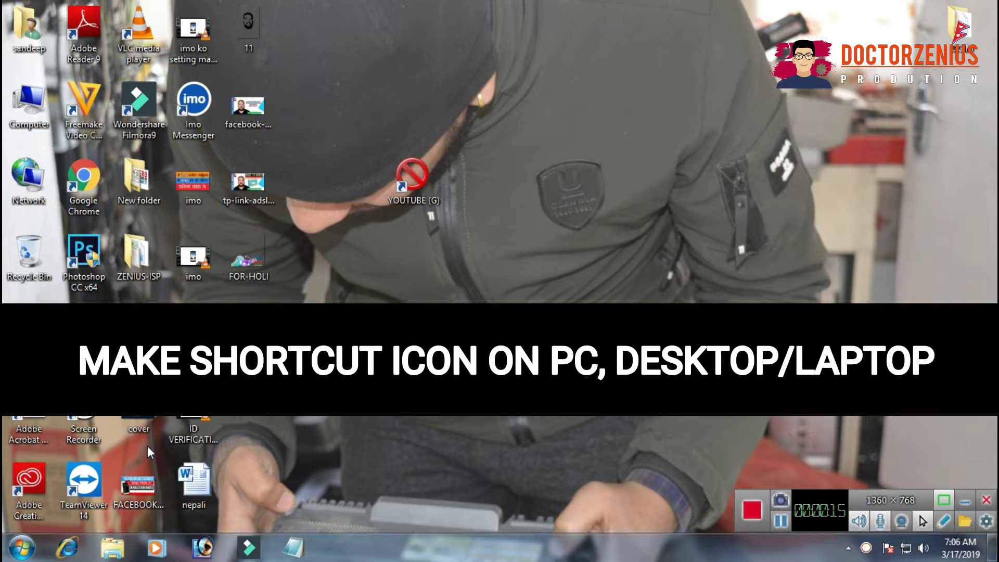
# - Open the YOUTUBE (G) desktop shortcut and compare it with opening the same drive from Computer
pyautogui.doubleClick(411, 176)
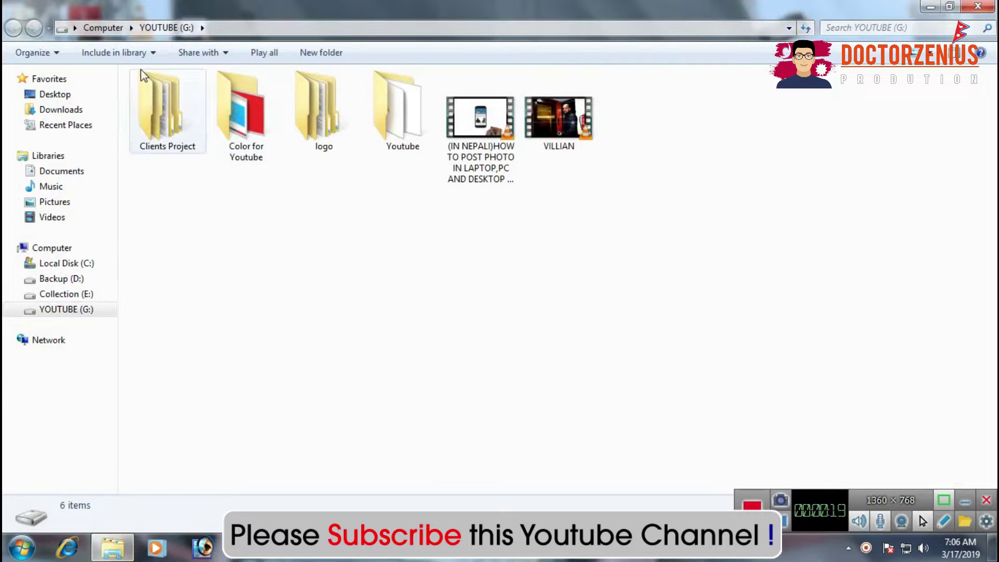
pyautogui.click(103, 28)
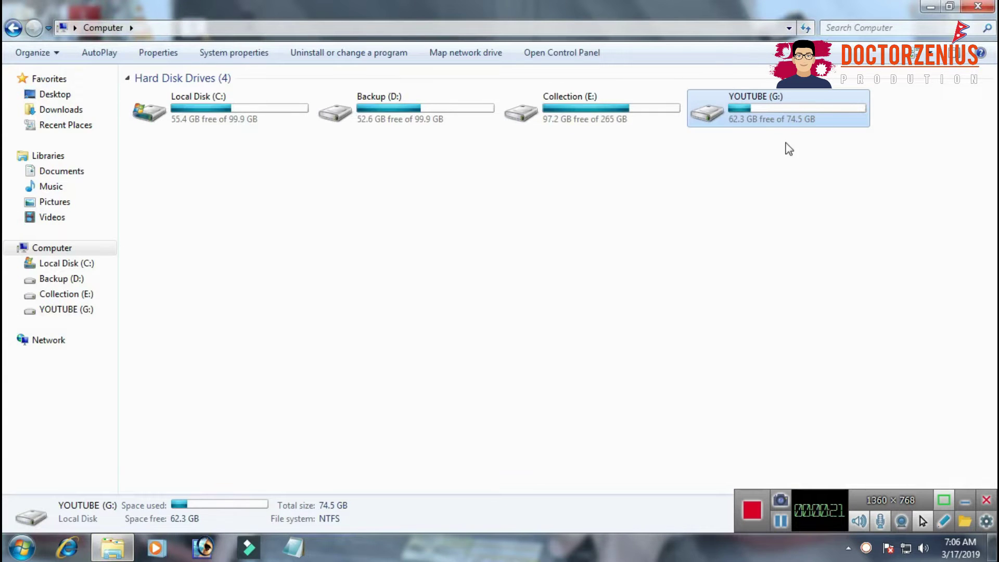
pyautogui.doubleClick(771, 115)
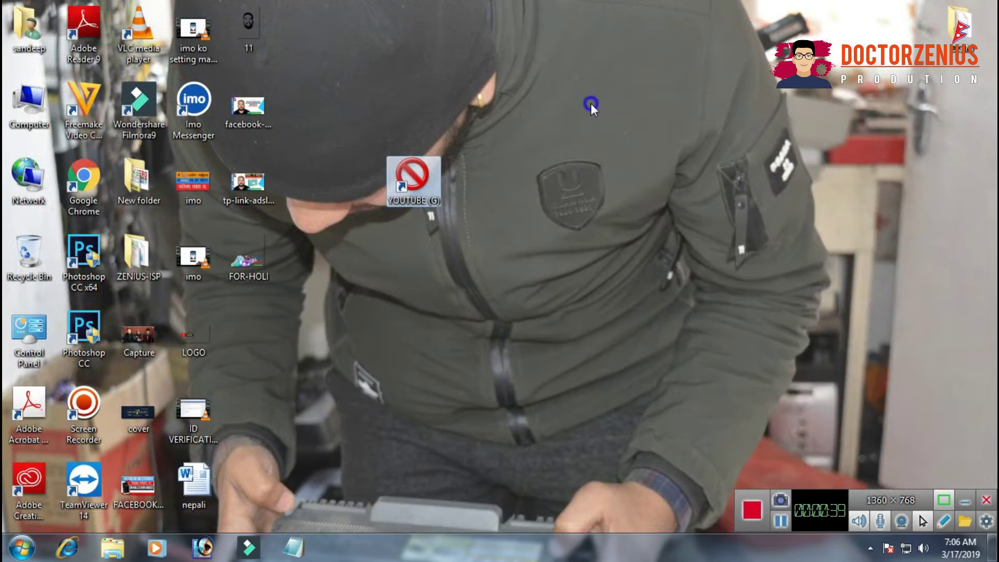
pyautogui.rightClick(591, 103)
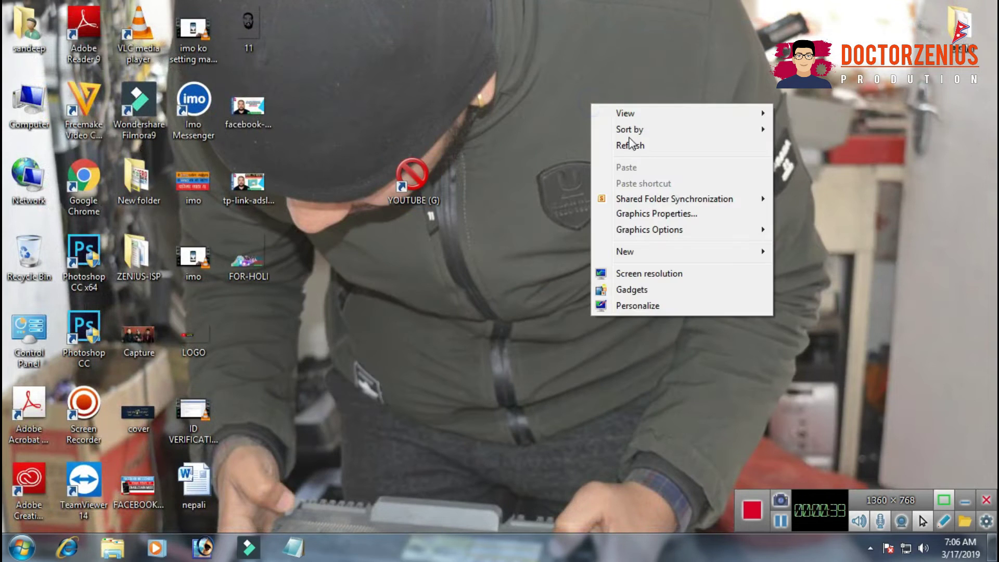
pyautogui.click(606, 142)
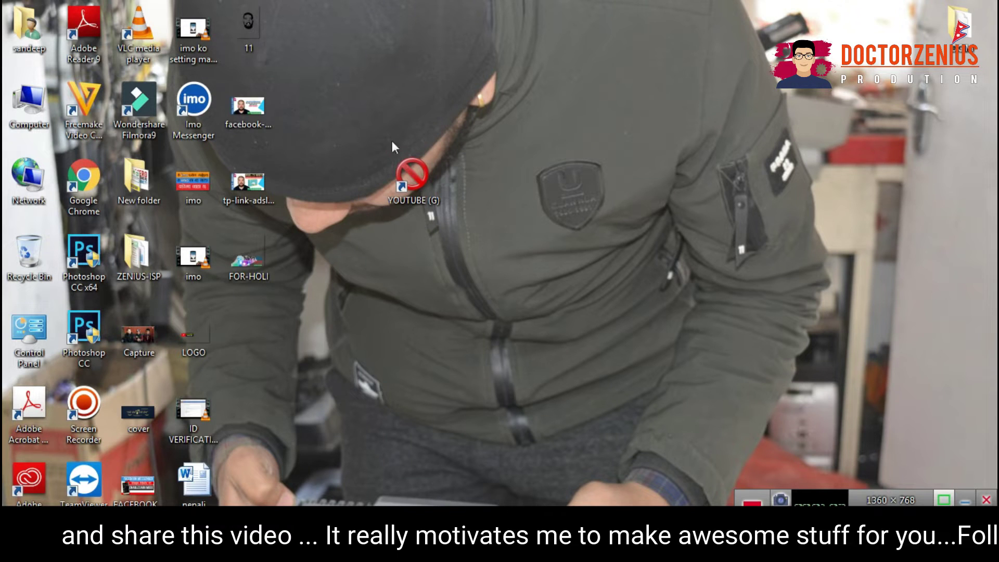
pyautogui.rightClick(359, 54)
pyautogui.click(386, 98)
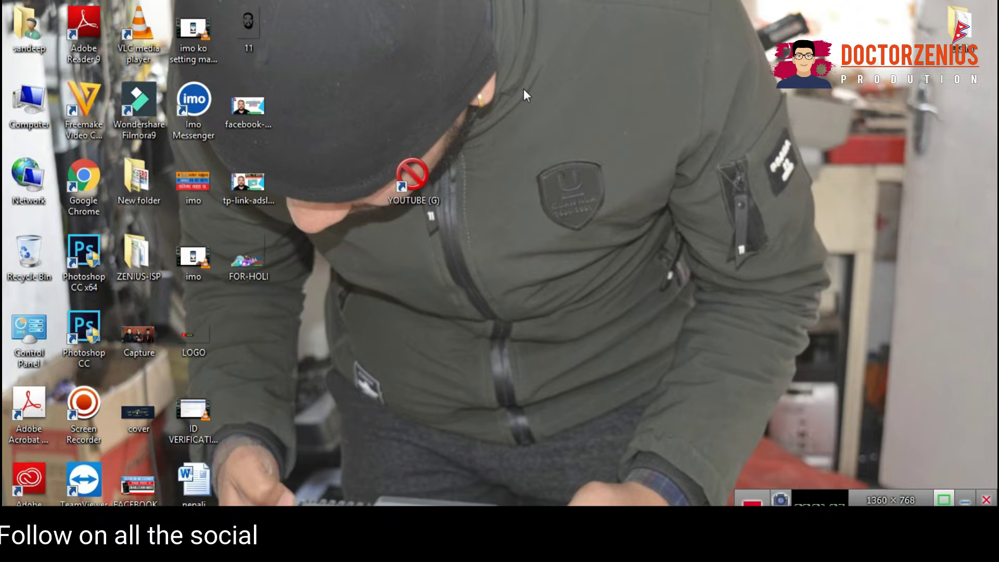
# - Start creating a new shortcut on the desktop and browse for its target item
pyautogui.rightClick(523, 89)
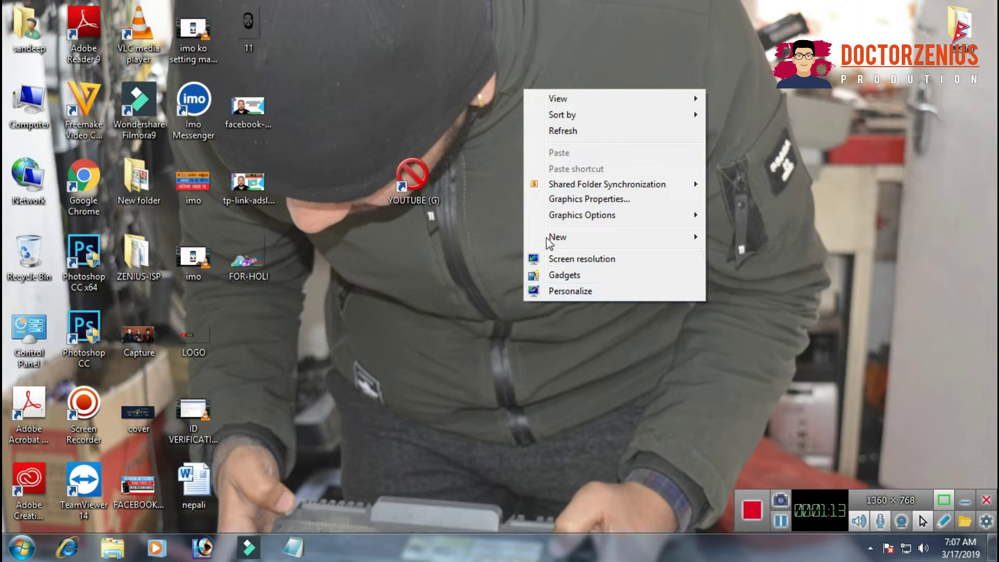
pyautogui.moveTo(547, 240)
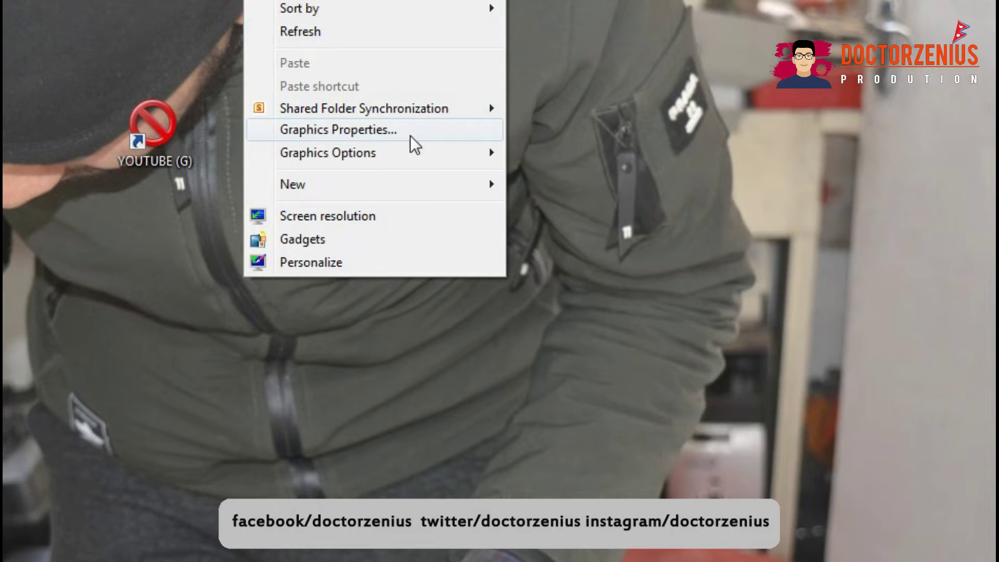
pyautogui.click(403, 185)
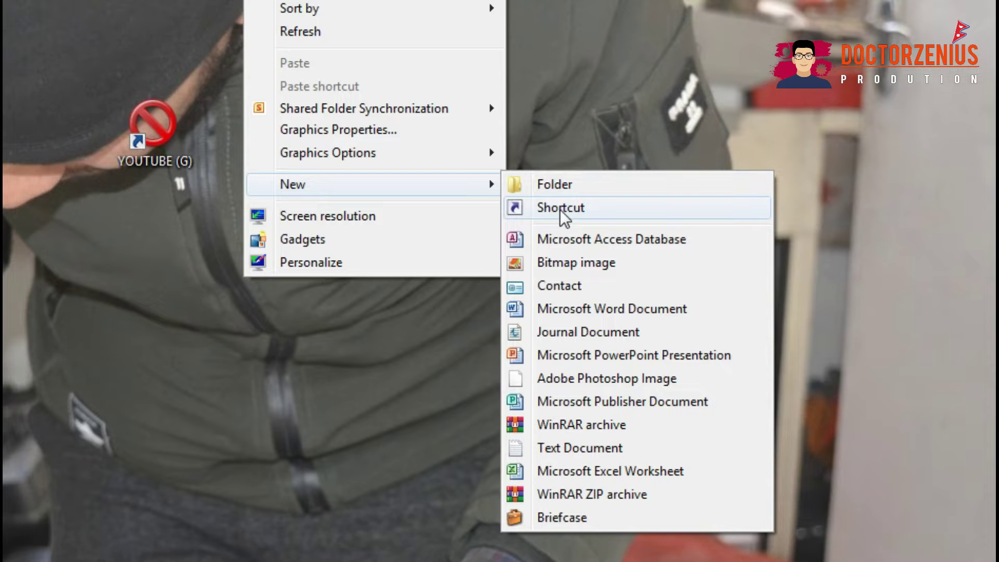
pyautogui.click(561, 210)
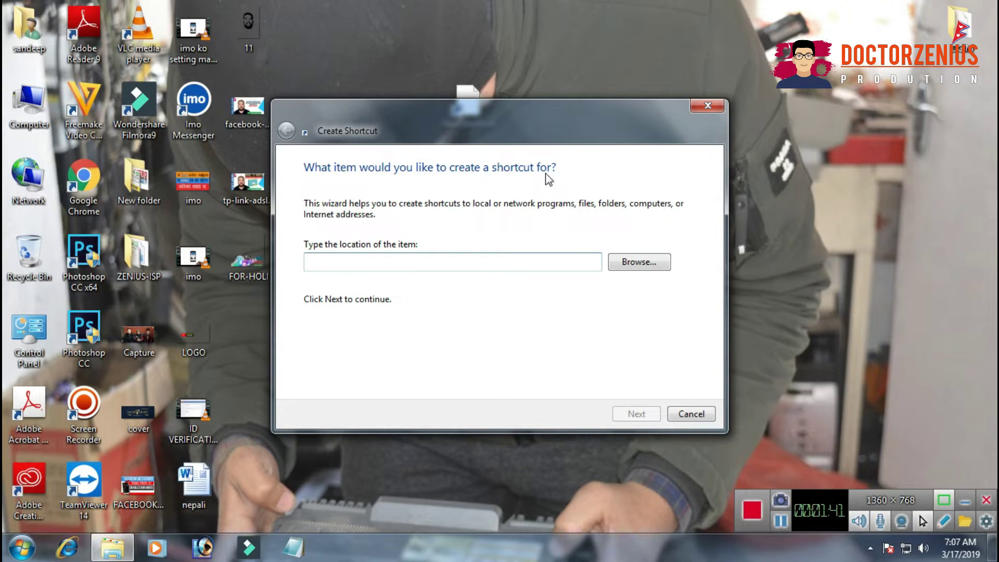
pyautogui.click(319, 248)
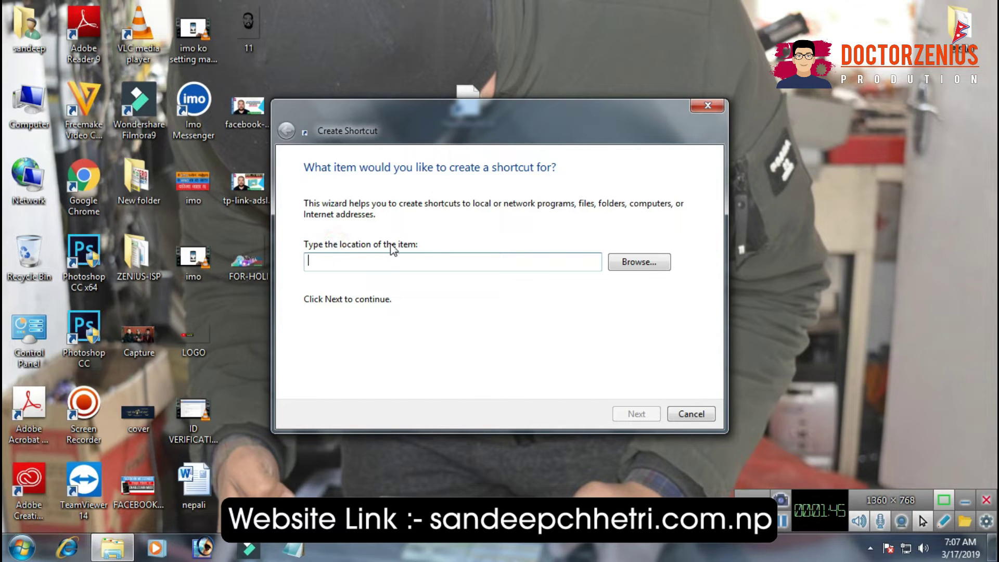
pyautogui.click(631, 267)
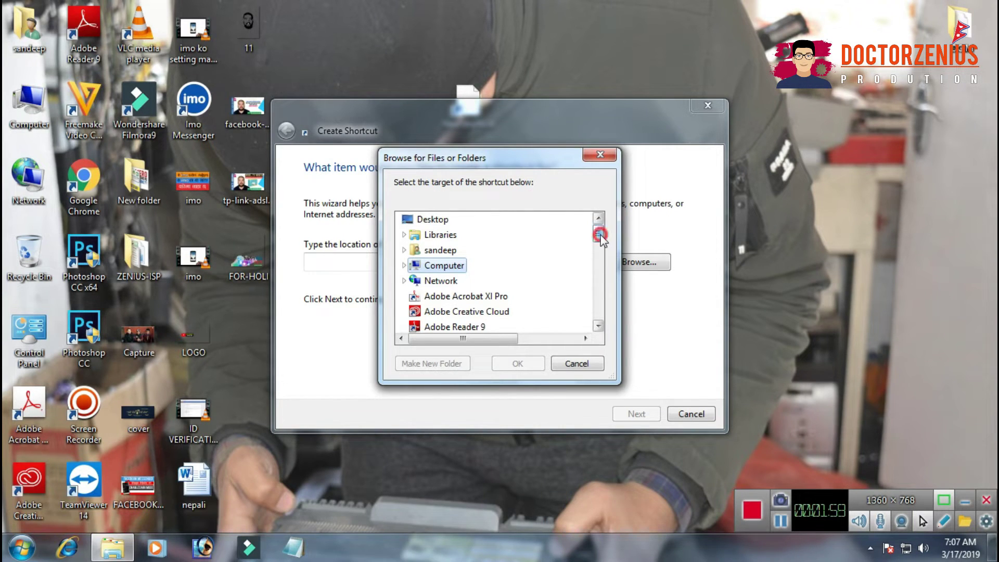
# - Expand Computer and the Collection (E:) drive in the target tree and select the BACKUP folder
pyautogui.moveTo(600, 236)
pyautogui.mouseDown()
pyautogui.moveTo(595, 326)
pyautogui.moveTo(593, 223)
pyautogui.mouseUp()
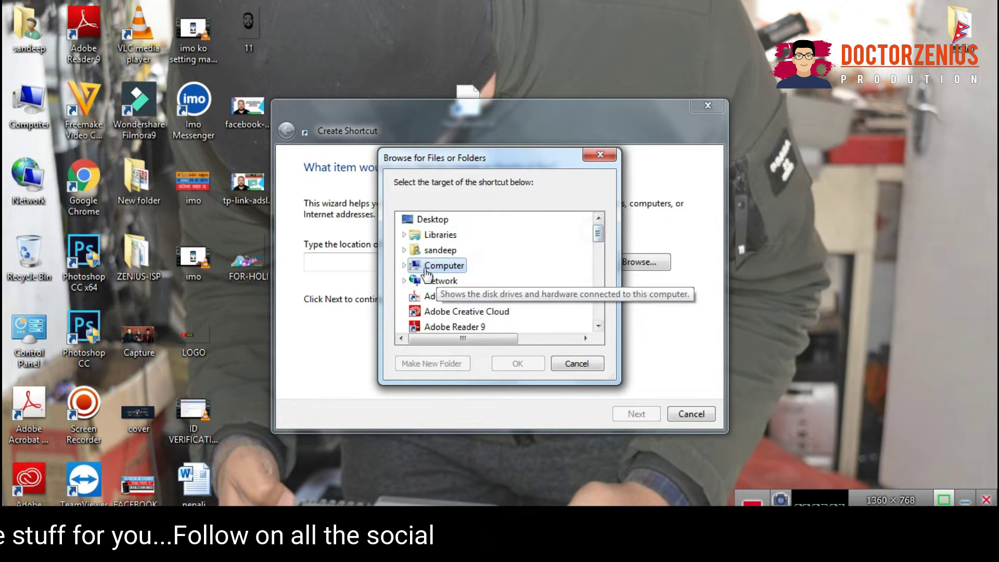
pyautogui.click(404, 265)
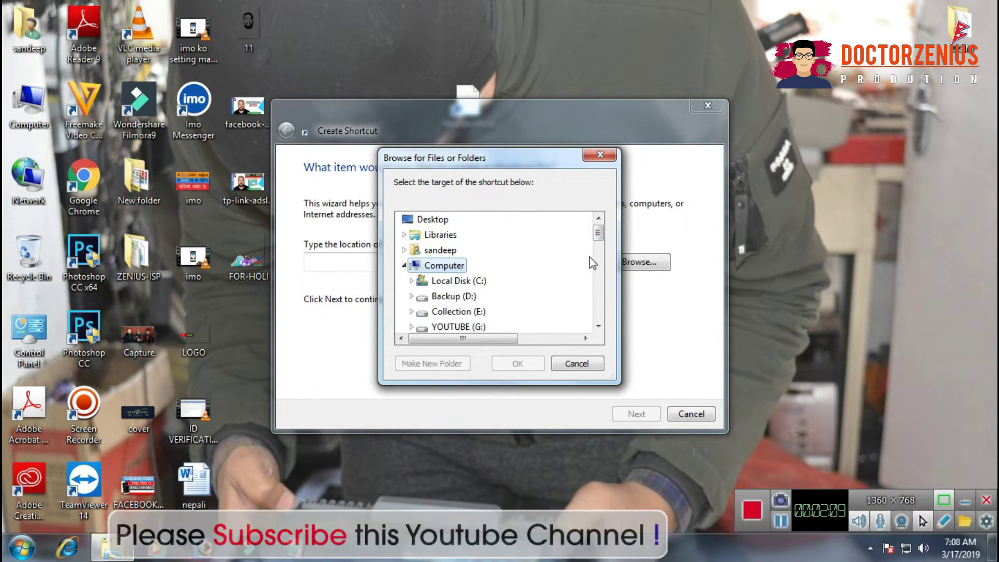
pyautogui.click(598, 326)
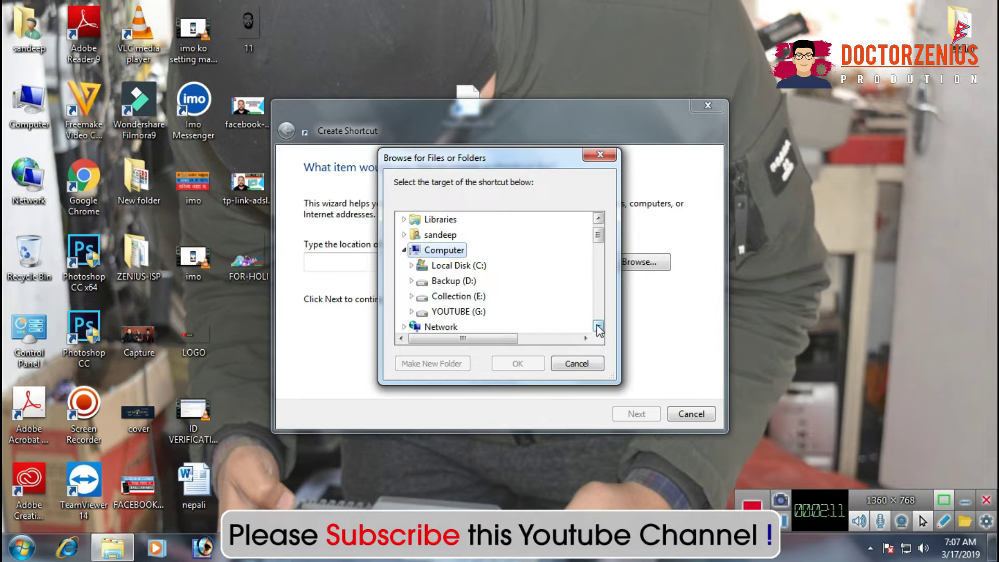
pyautogui.scroll(1, 492, 306)
pyautogui.doubleClick(458, 311)
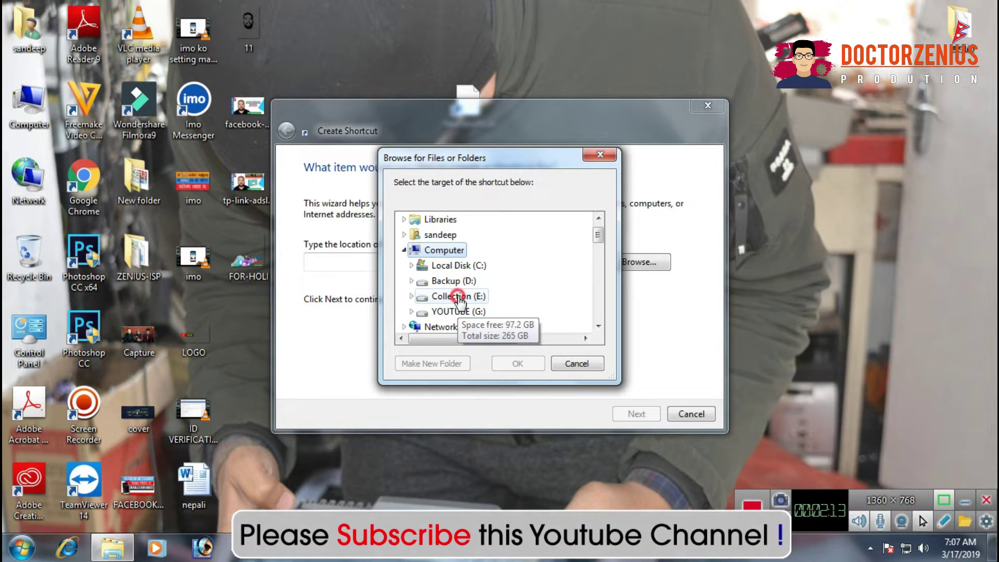
pyautogui.click(599, 327)
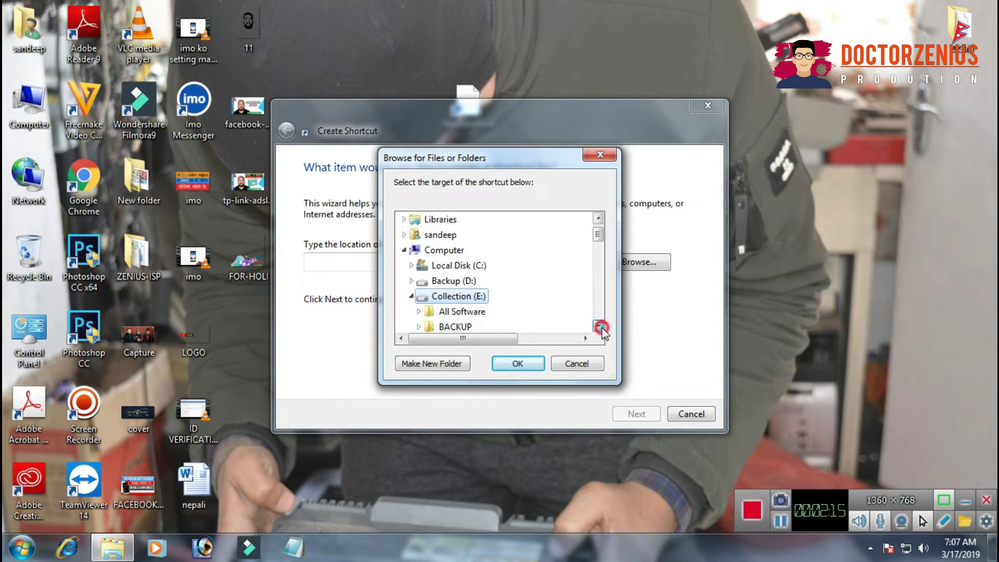
pyautogui.click(599, 326)
pyautogui.click(599, 326)
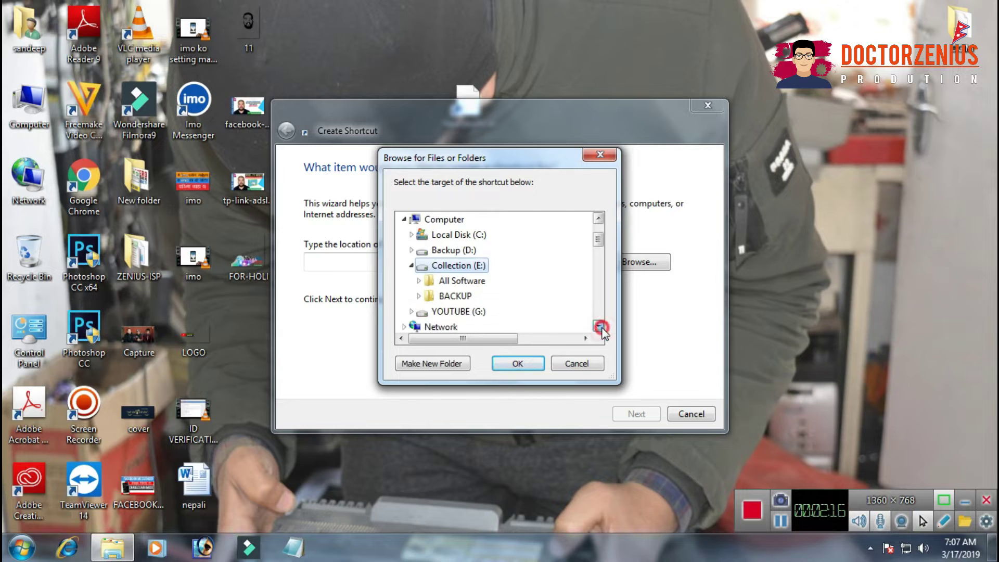
pyautogui.click(457, 296)
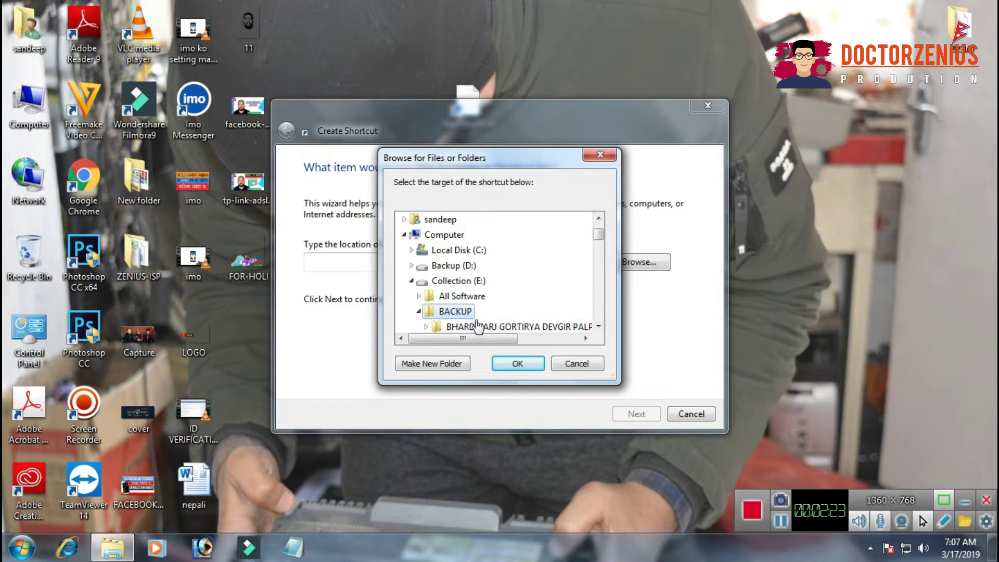
pyautogui.click(952, 106)
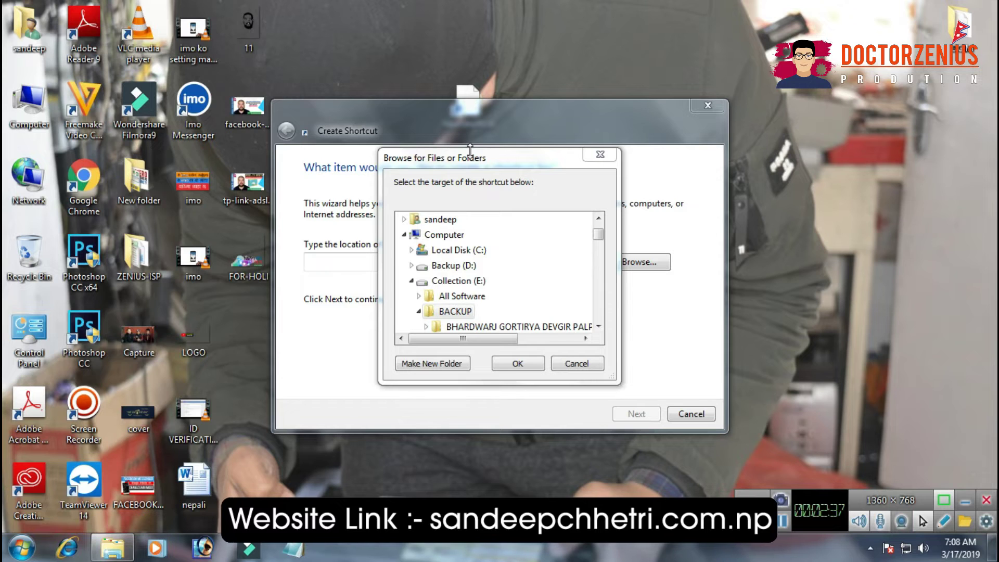
pyautogui.click(457, 311)
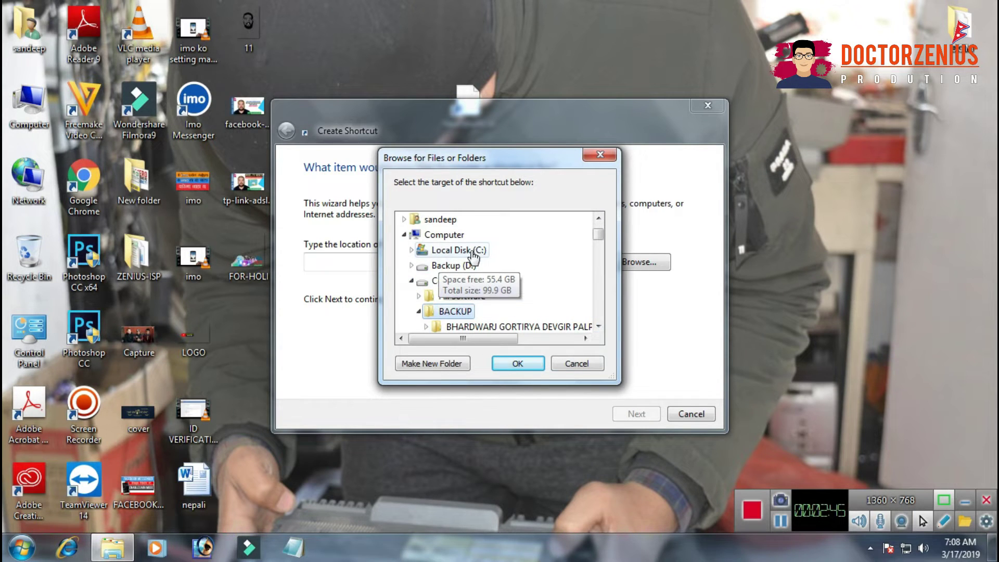
# - Select Local Disk (C:) in the target tree and collapse the Collection (E:) drive
pyautogui.click(499, 250)
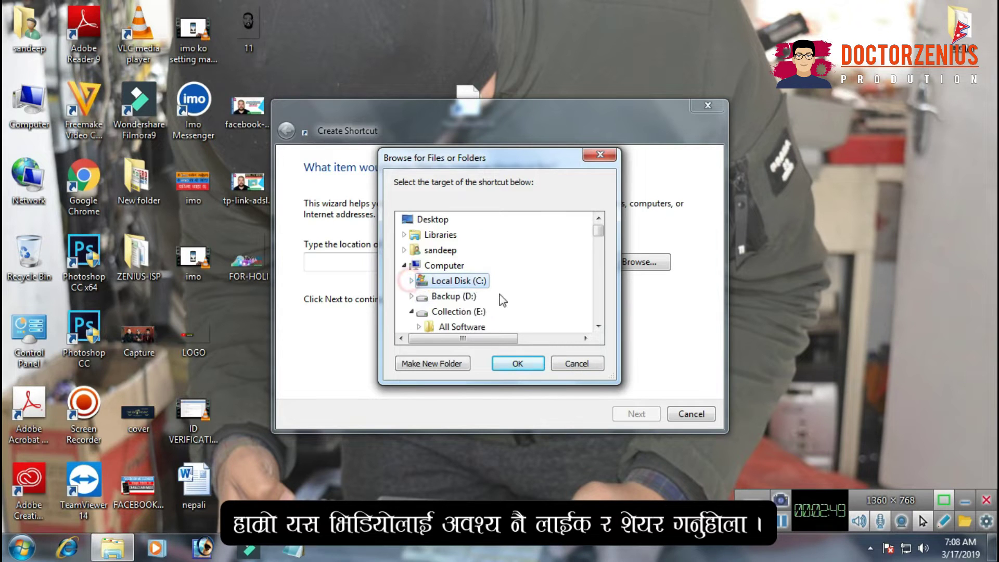
pyautogui.click(598, 325)
pyautogui.click(598, 325)
pyautogui.click(599, 326)
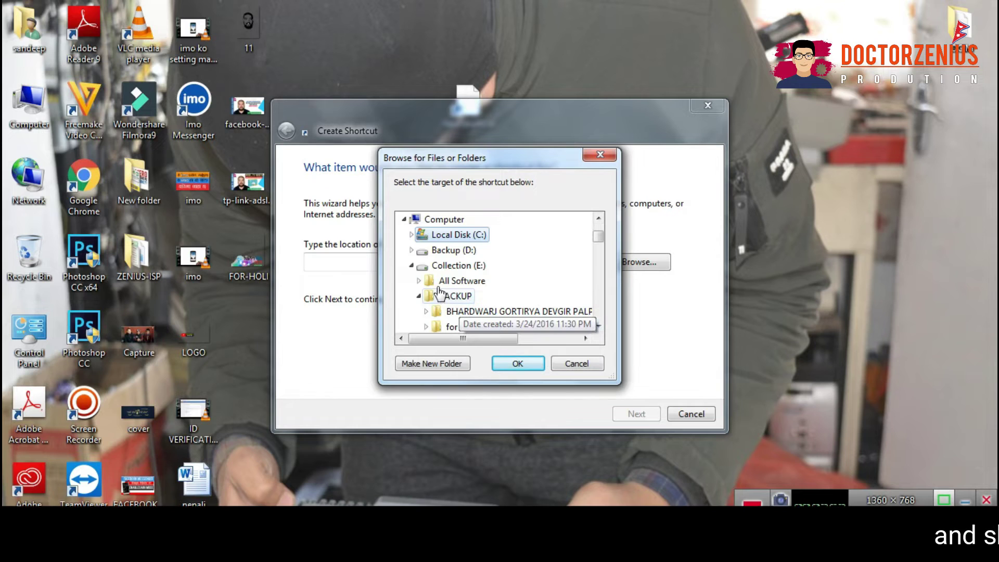
pyautogui.click(411, 265)
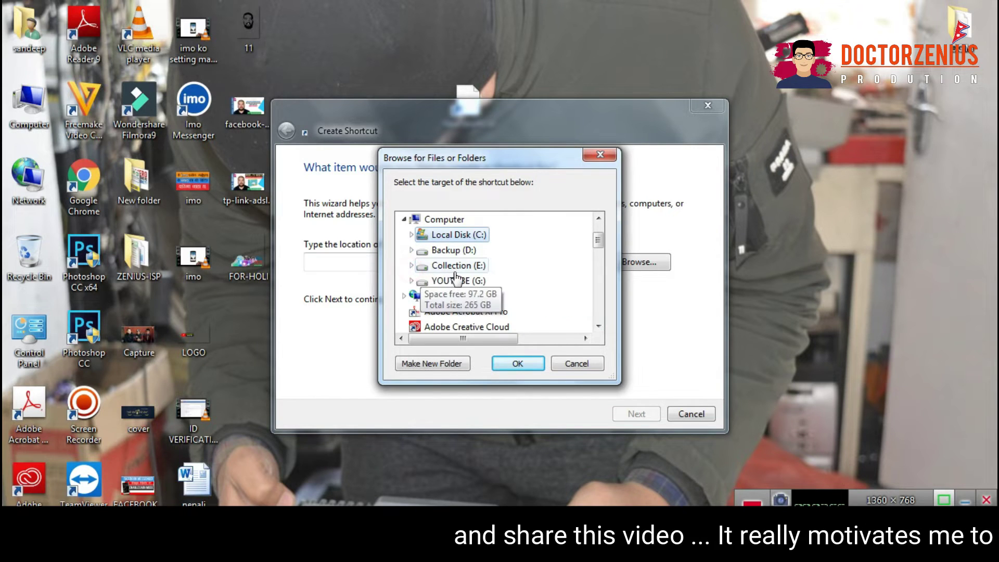
# - Choose the BACKUP folder on Collection (E:) as the shortcut's target and continue to the naming page
pyautogui.doubleClick(452, 265)
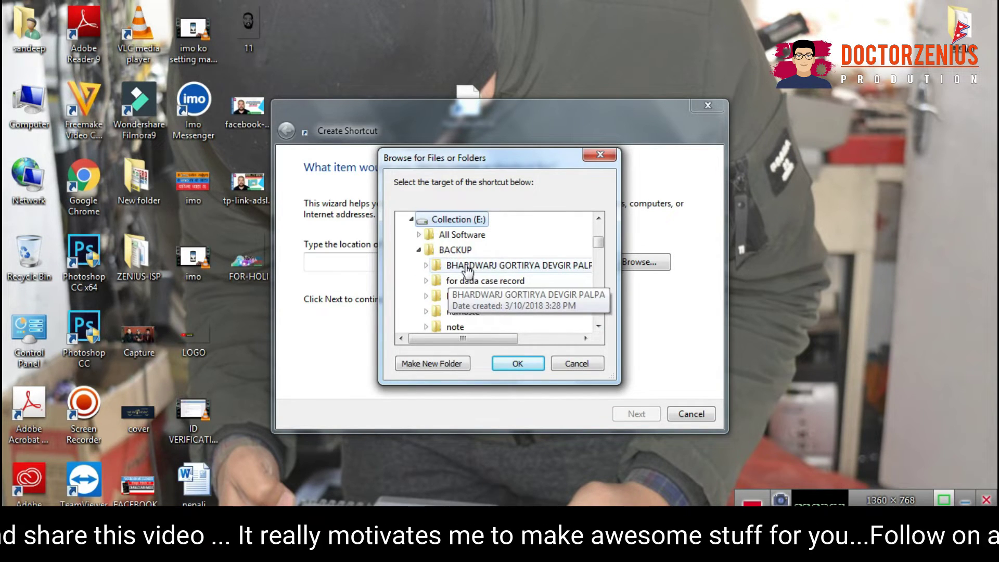
pyautogui.click(430, 251)
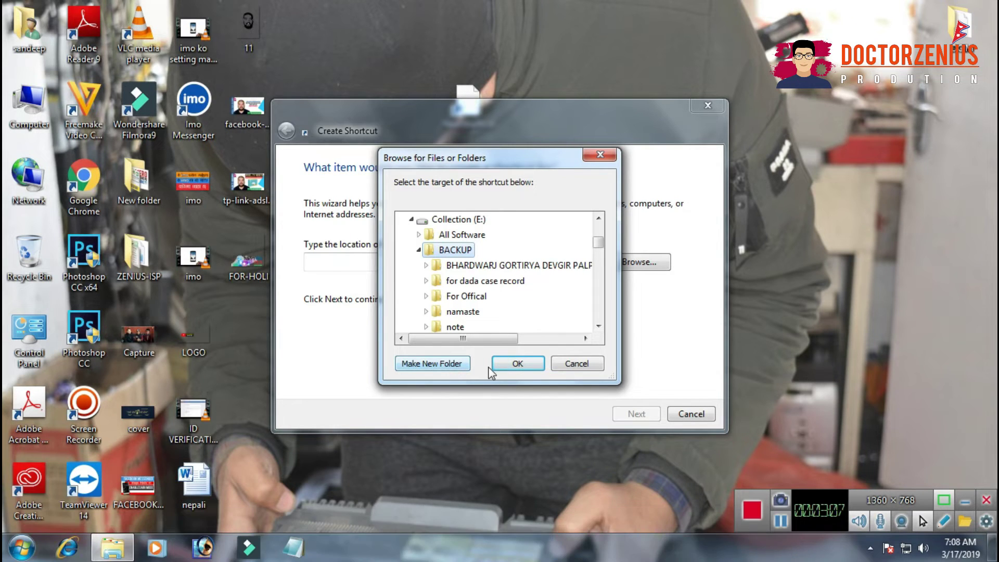
pyautogui.click(517, 364)
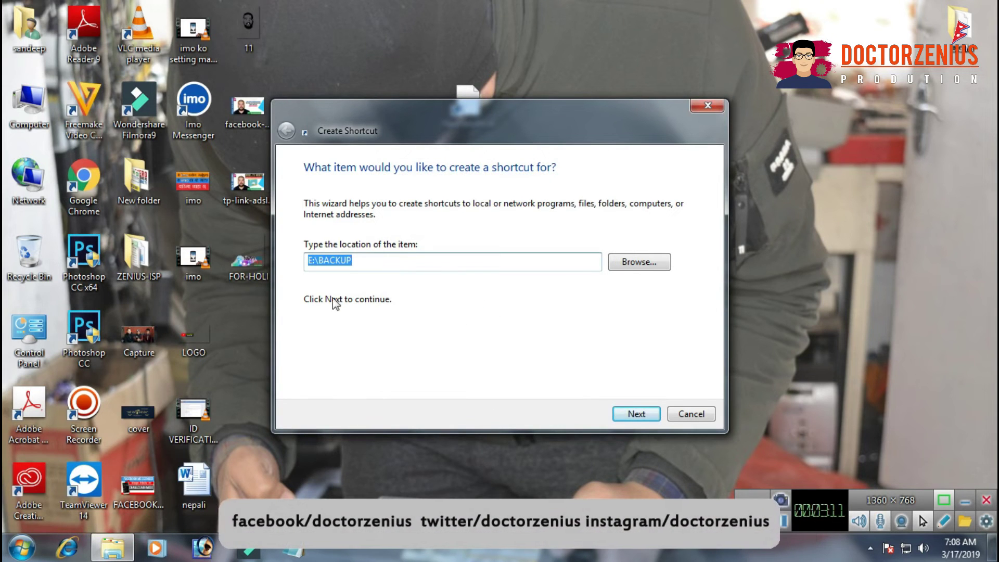
pyautogui.click(345, 261)
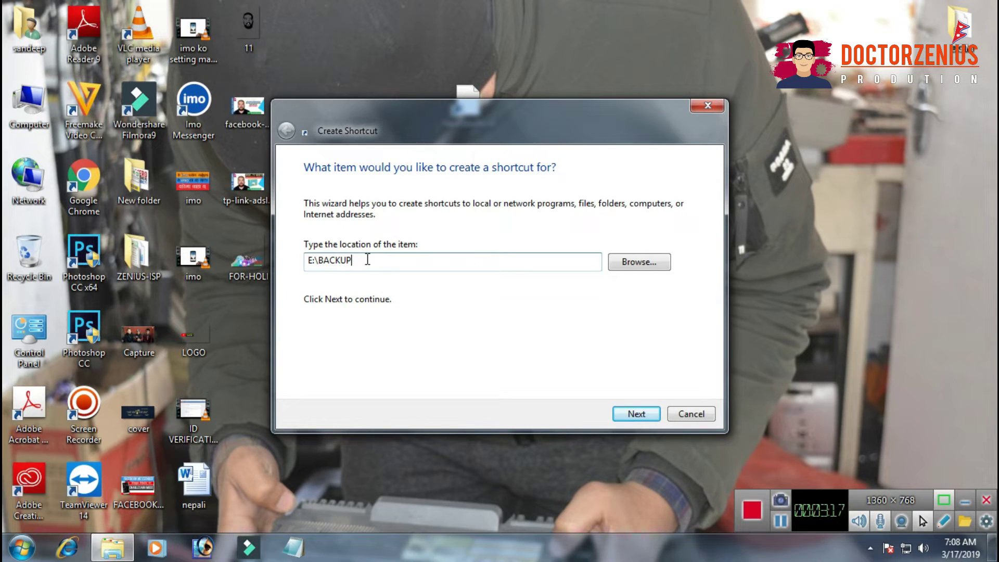
pyautogui.click(635, 414)
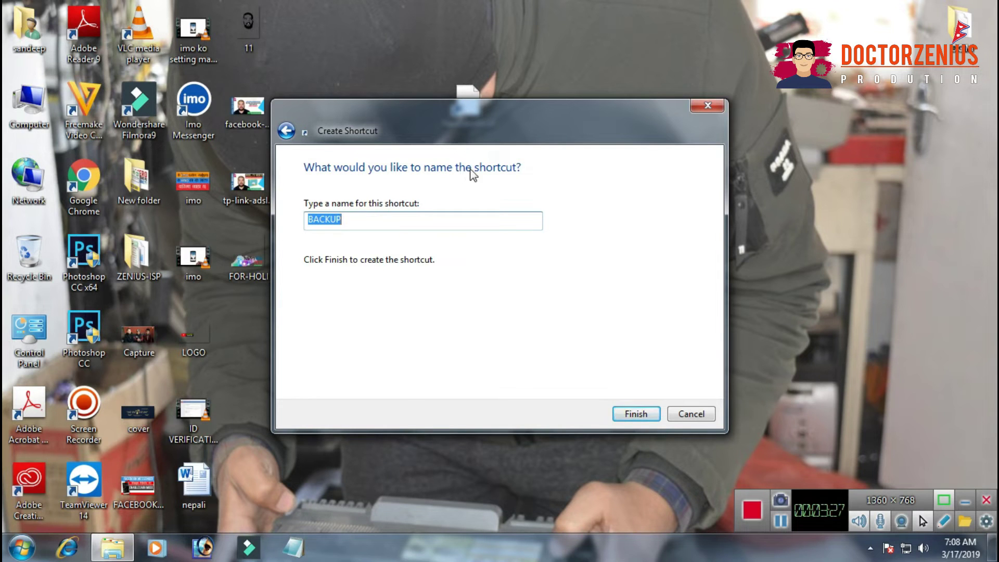
# - Name the shortcut MY BACKUP and finish creating it
pyautogui.click(375, 222)
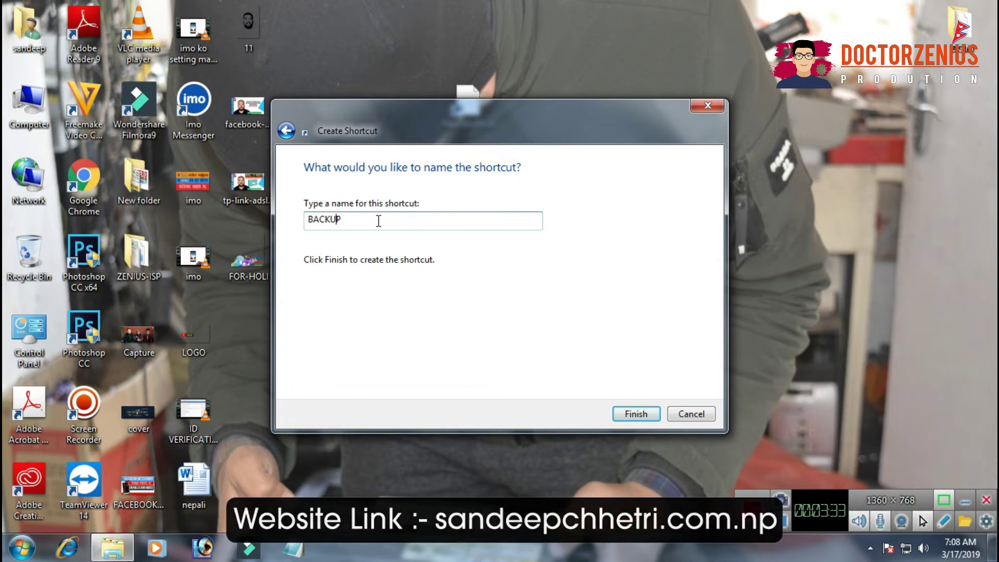
pyautogui.press('Home')
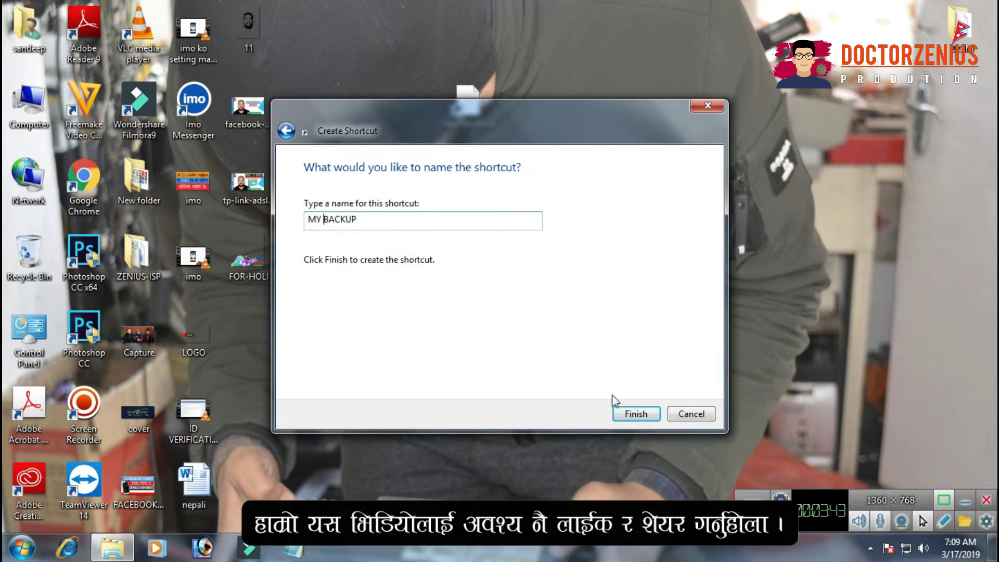
pyautogui.click(636, 414)
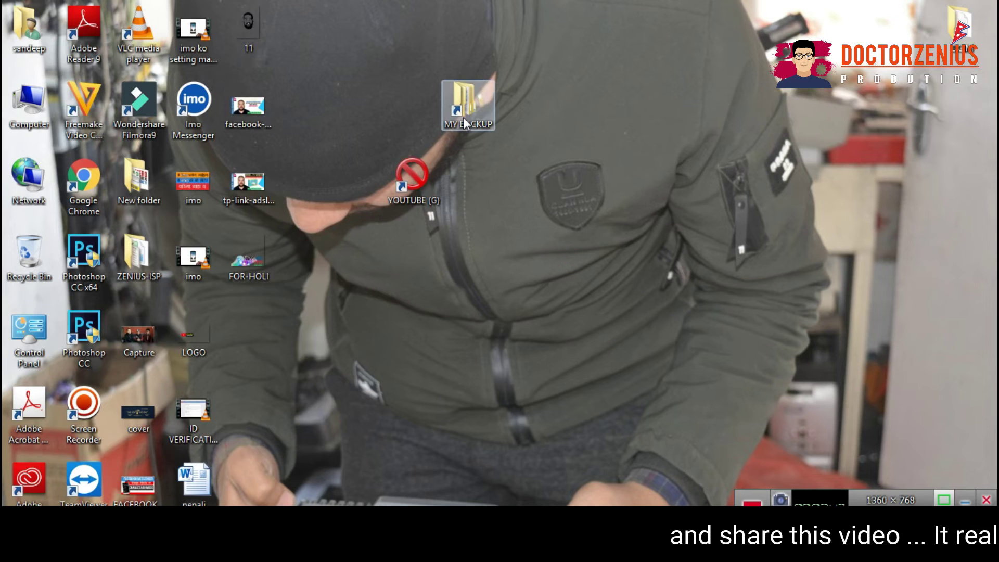
# - Test the MY BACKUP and YOUTUBE (G) desktop shortcuts by opening them, and close the drive window
pyautogui.doubleClick(468, 112)
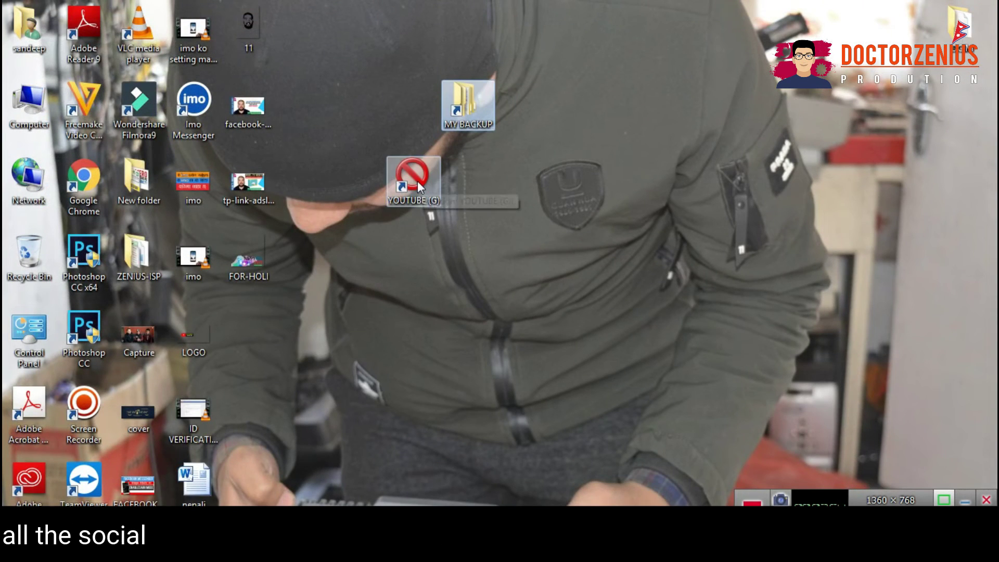
pyautogui.doubleClick(417, 180)
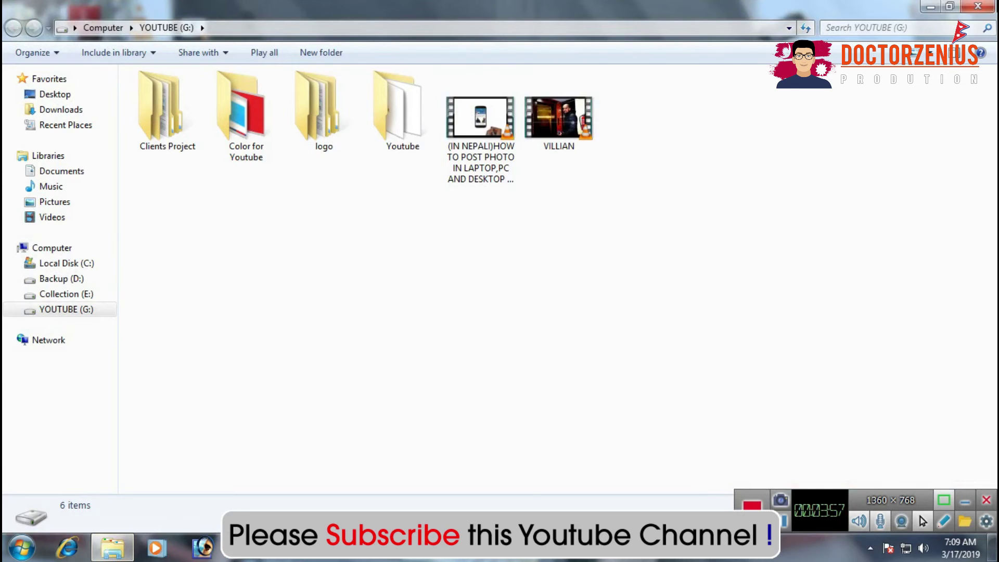
pyautogui.click(978, 6)
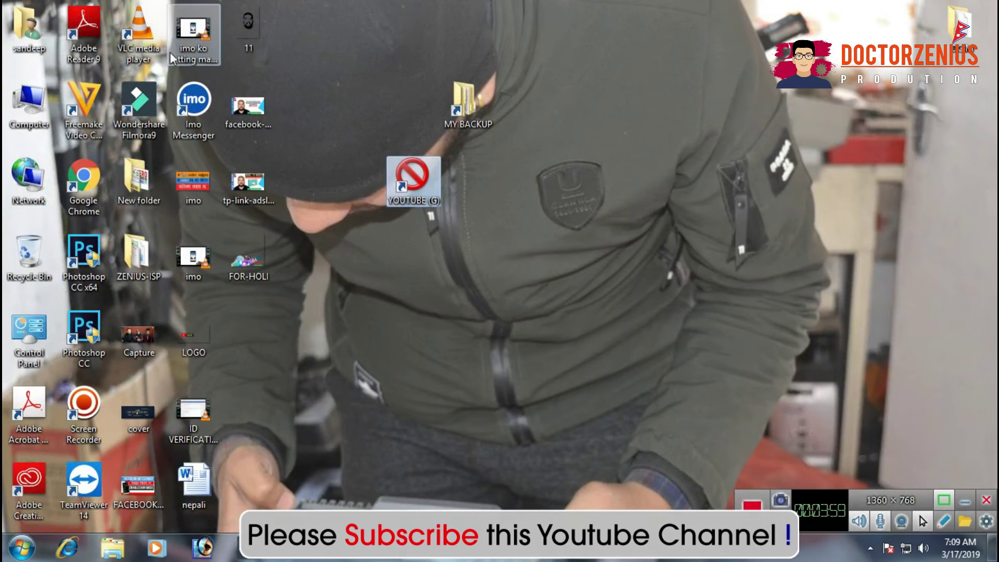
pyautogui.click(172, 57)
pyautogui.click(269, 191)
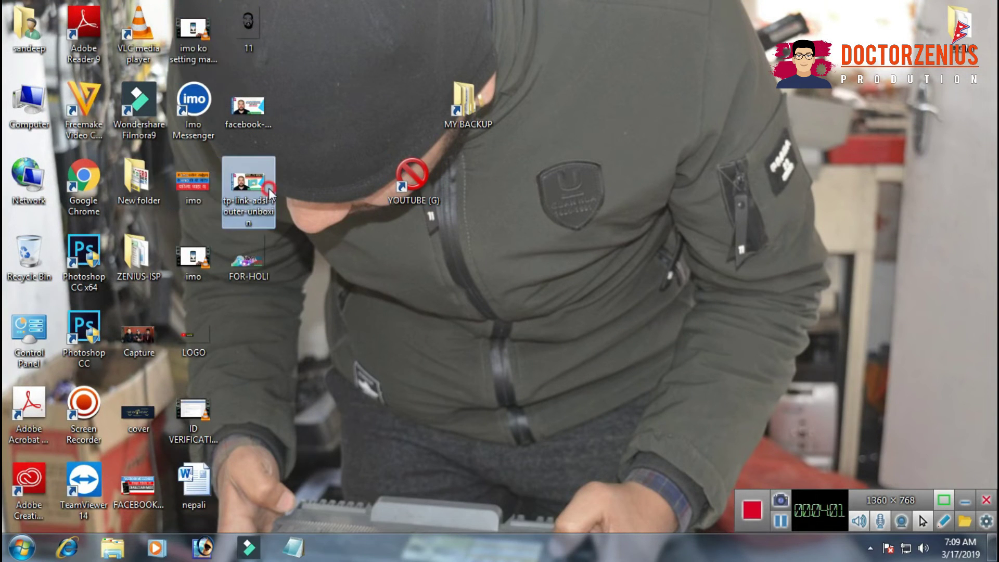
pyautogui.click(251, 120)
pyautogui.click(248, 208)
pyautogui.click(242, 261)
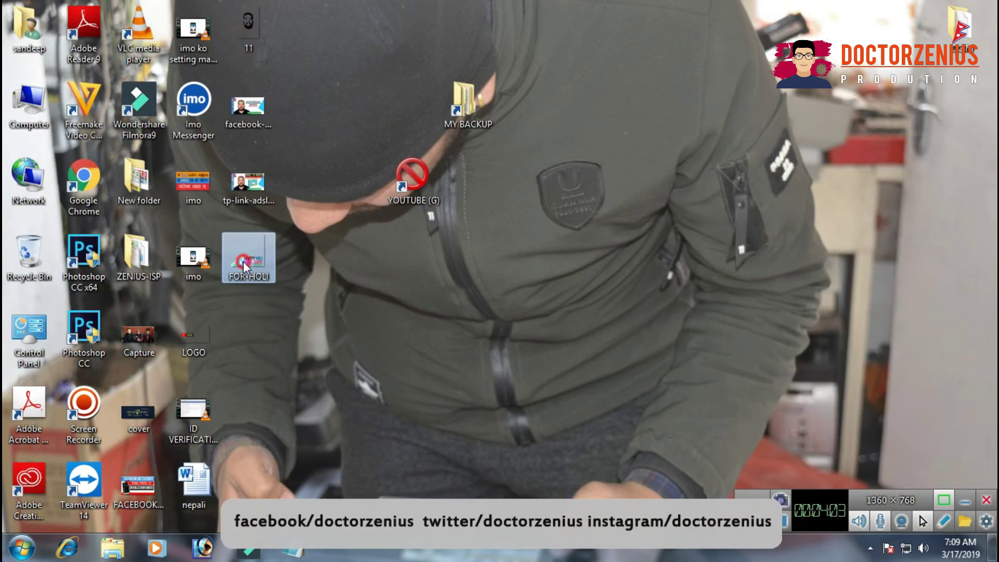
pyautogui.click(192, 417)
pyautogui.click(188, 345)
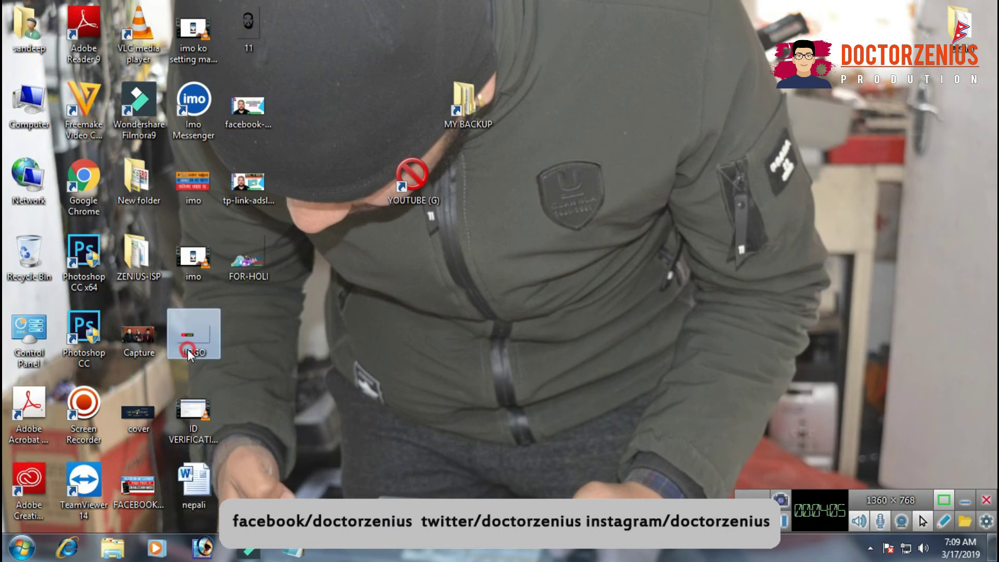
pyautogui.click(391, 333)
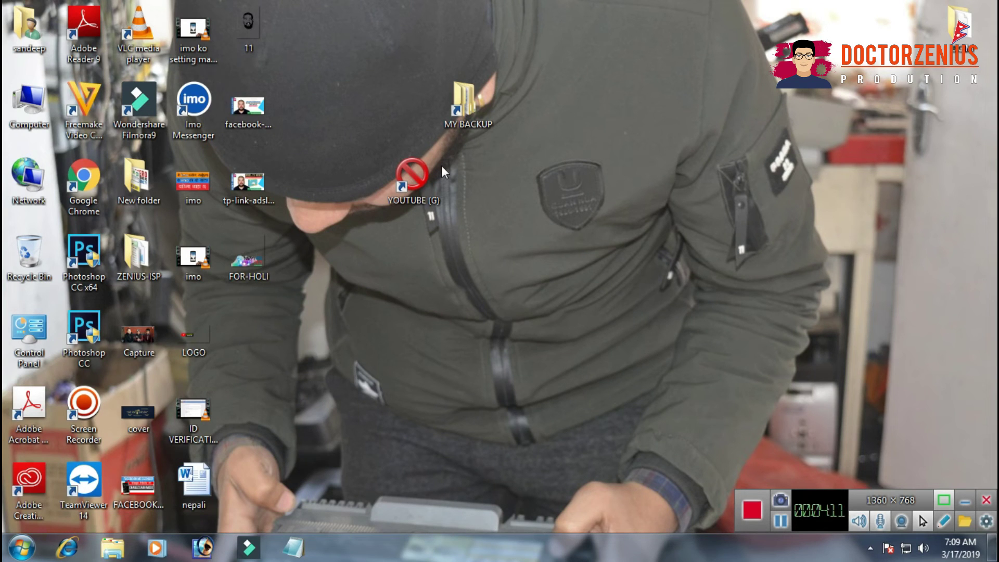
# - Open the YOUTUBE (G) drive from its desktop shortcut
pyautogui.doubleClick(414, 184)
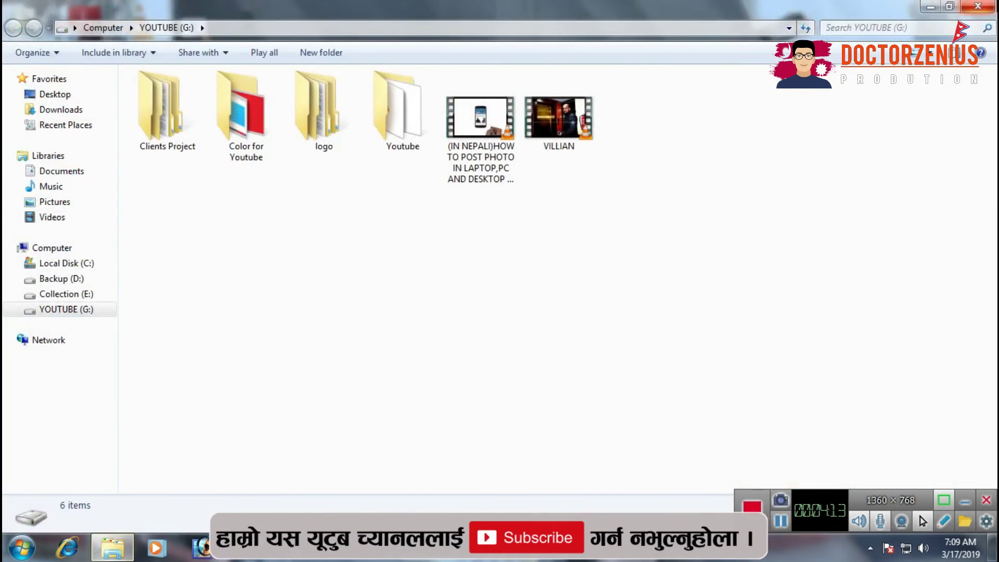